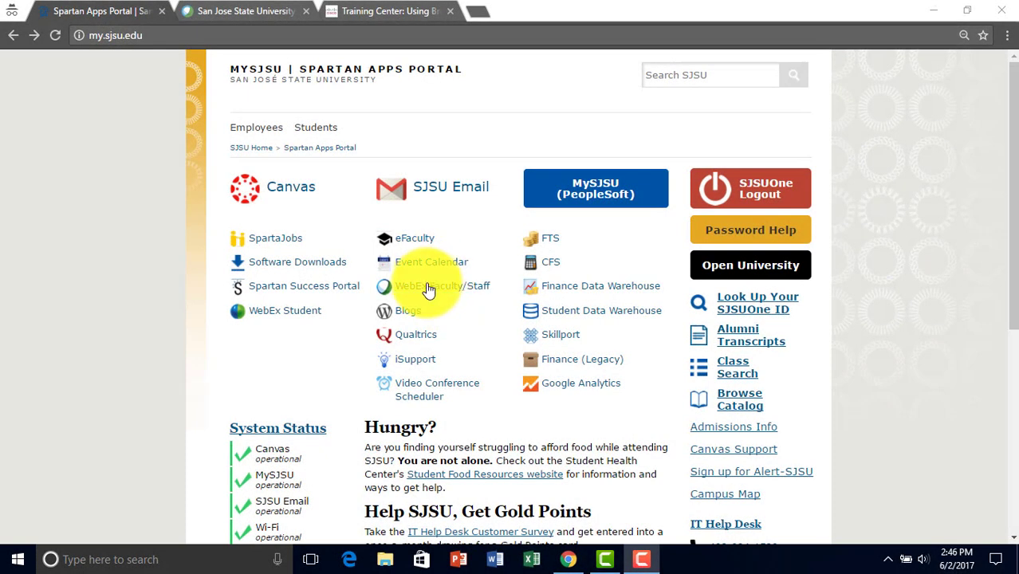
Open WebEx Faculty/Staff from the Spartan Apps Portal and go to the Training Center Live Sessions page.
click(428, 290)
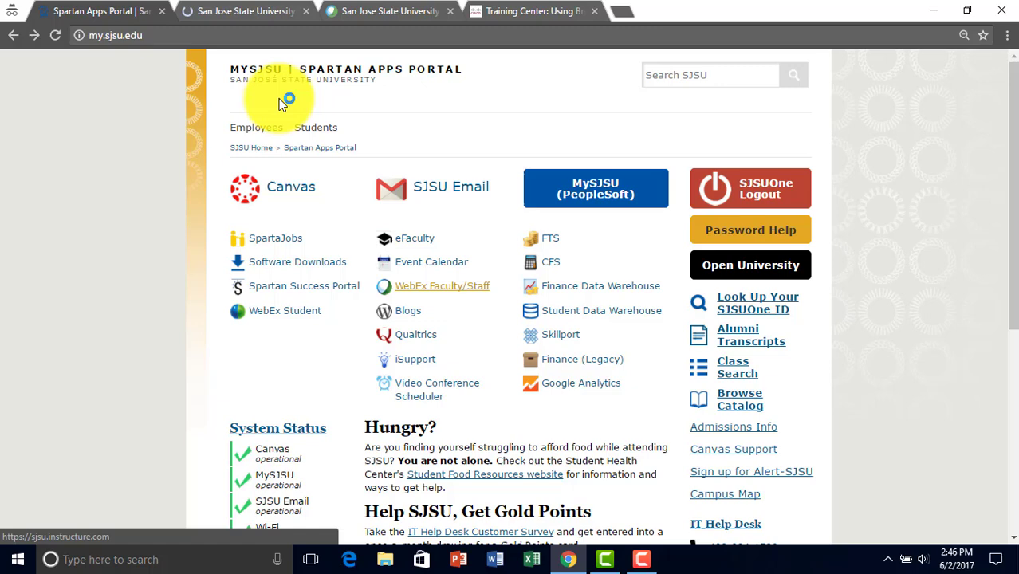
click(212, 16)
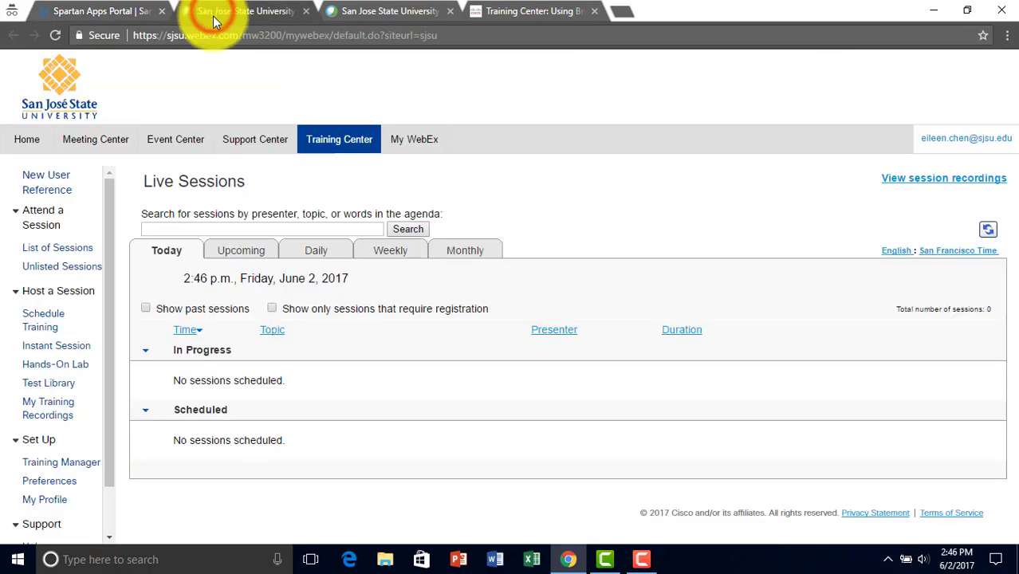
click(323, 140)
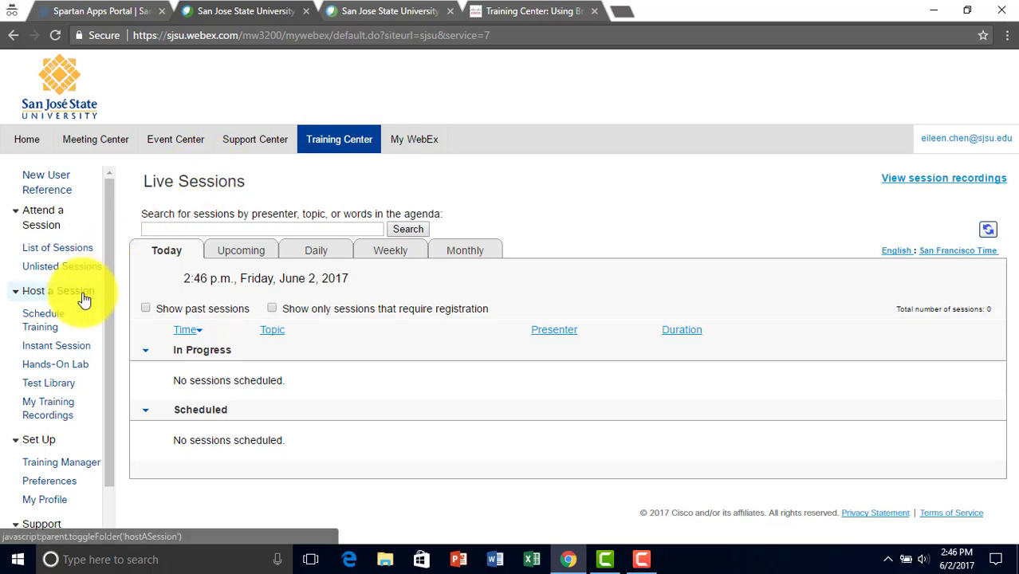
Begin scheduling a new training session and enter 'Test' as its topic.
click(46, 334)
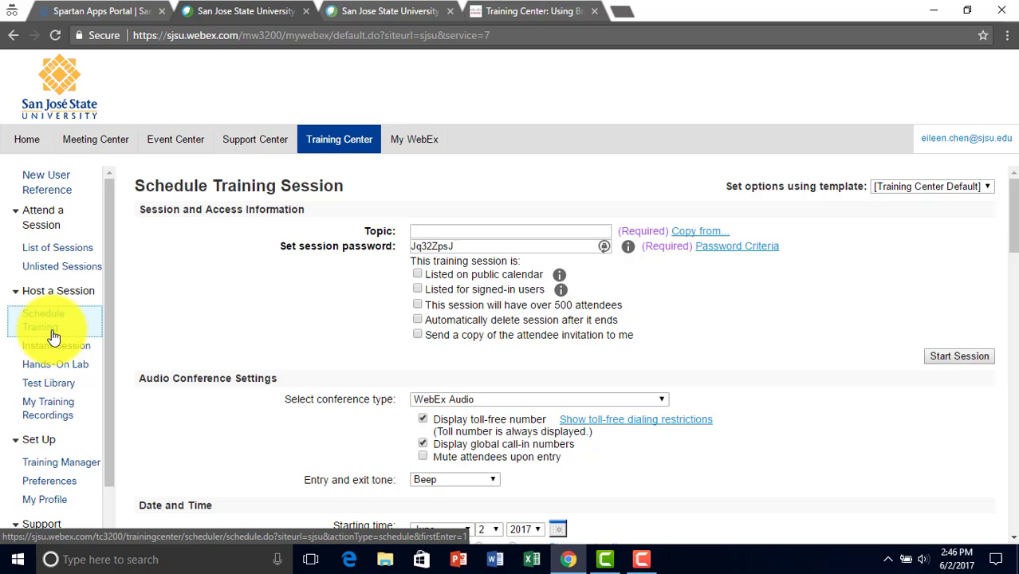
click(427, 231)
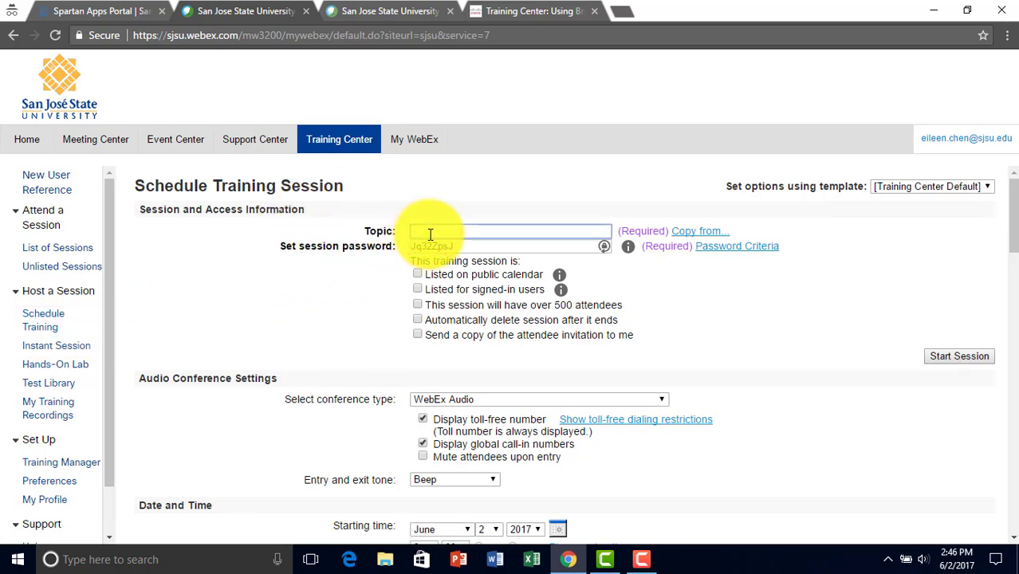
click(356, 297)
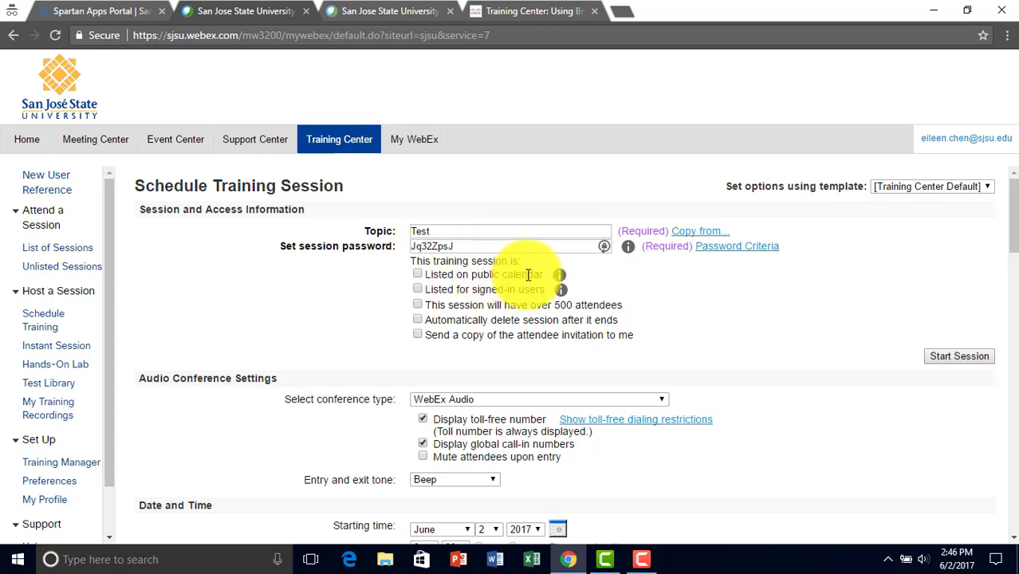
mouse_move(562, 281)
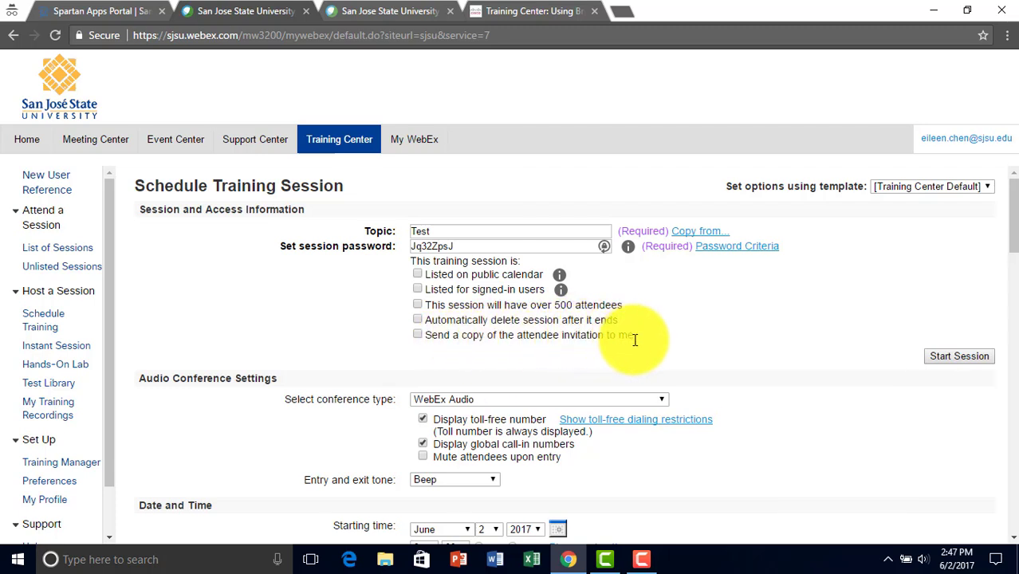
scroll(411, 340, down, 1)
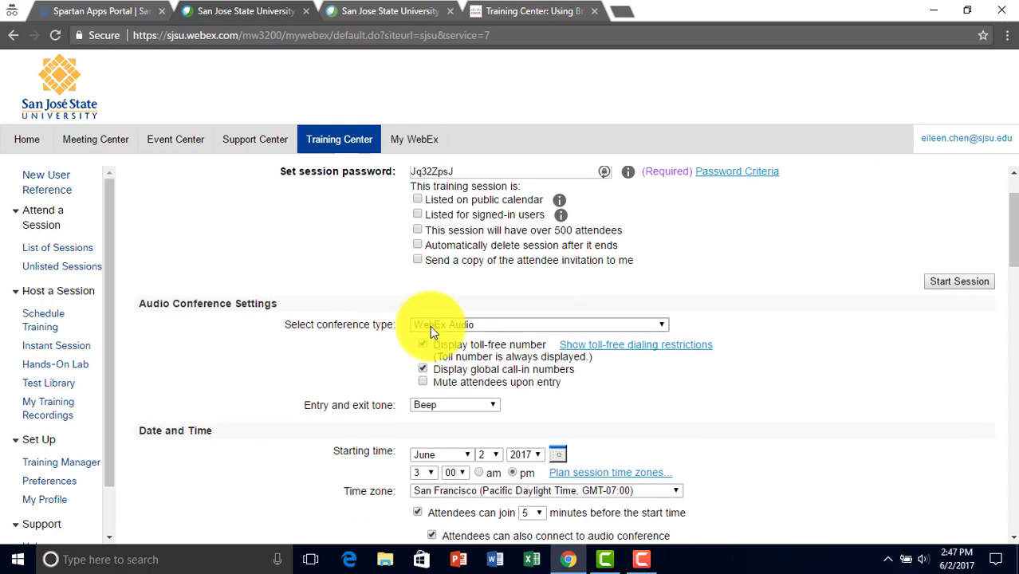
click(446, 325)
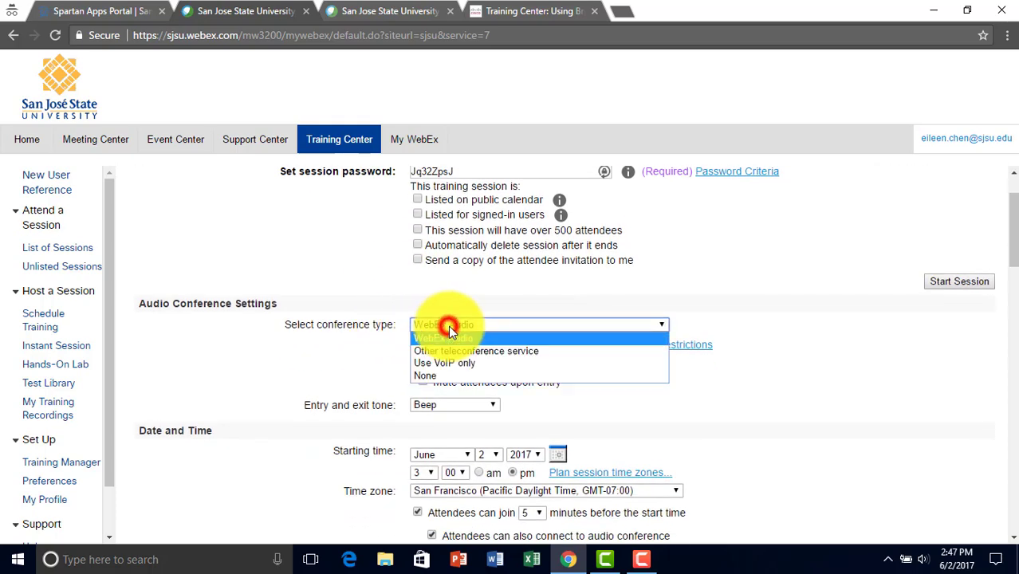
click(457, 336)
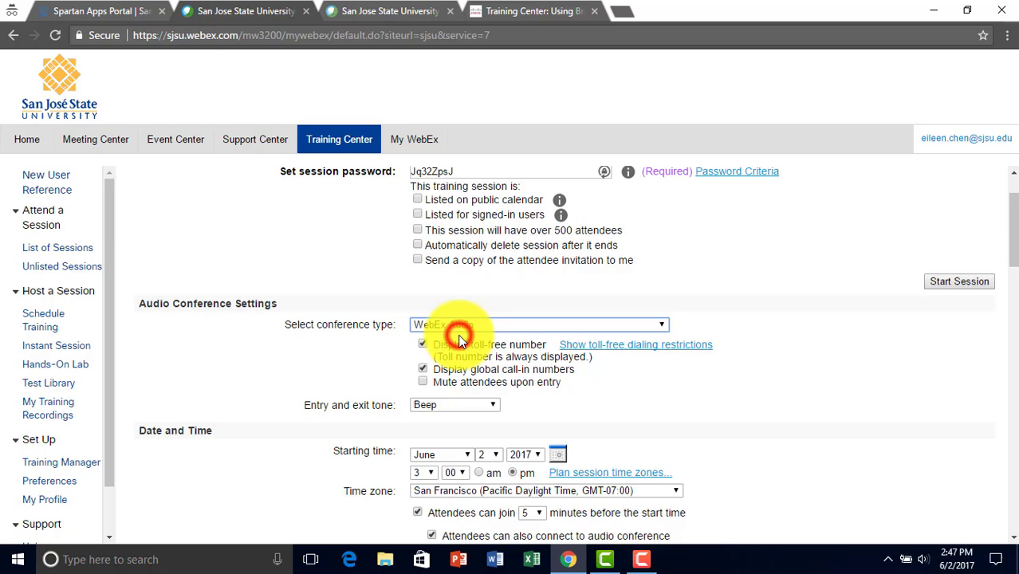
click(423, 383)
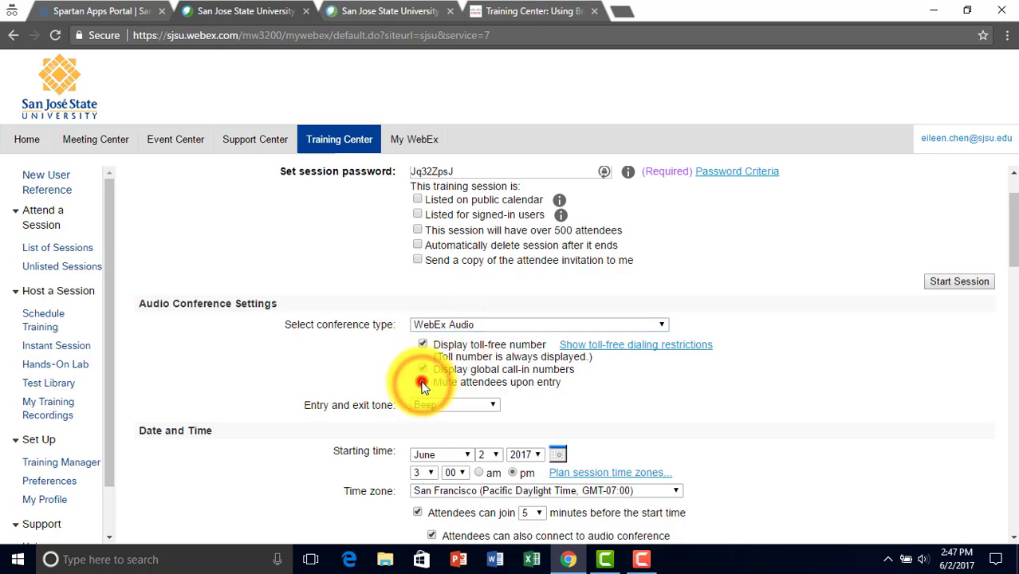
scroll(343, 371, down, 1)
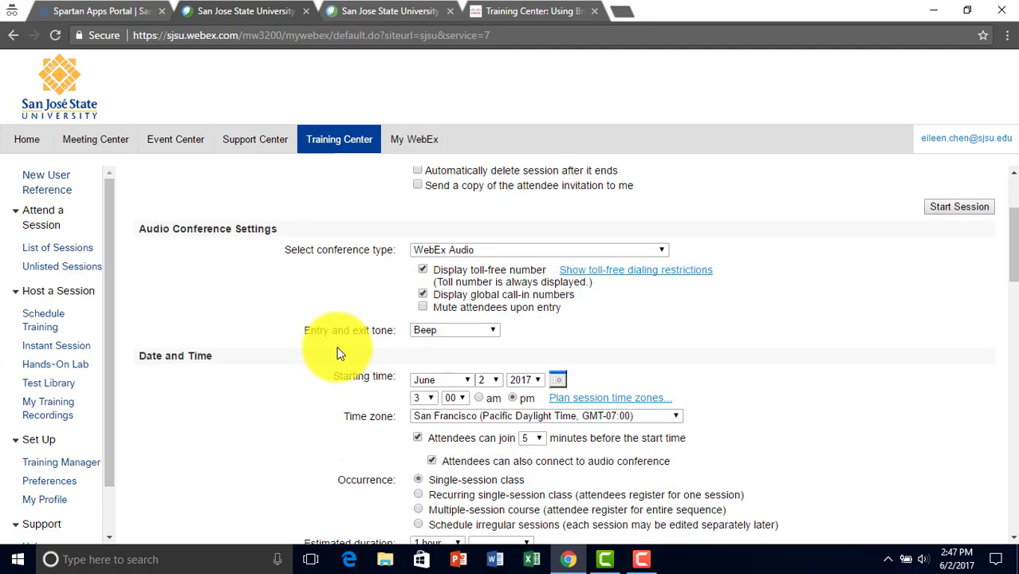
click(426, 333)
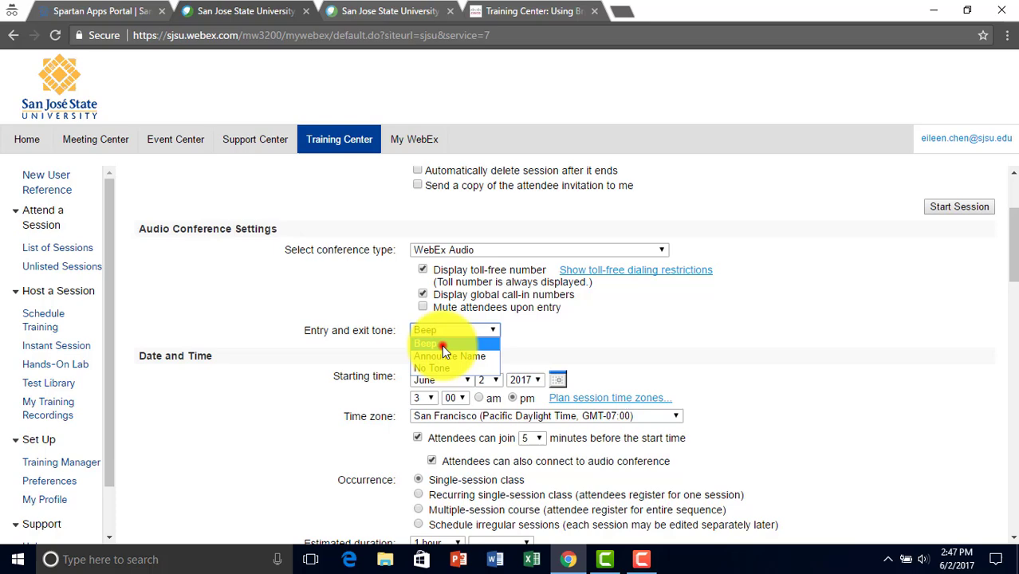
click(442, 344)
scroll(345, 333, down, 1)
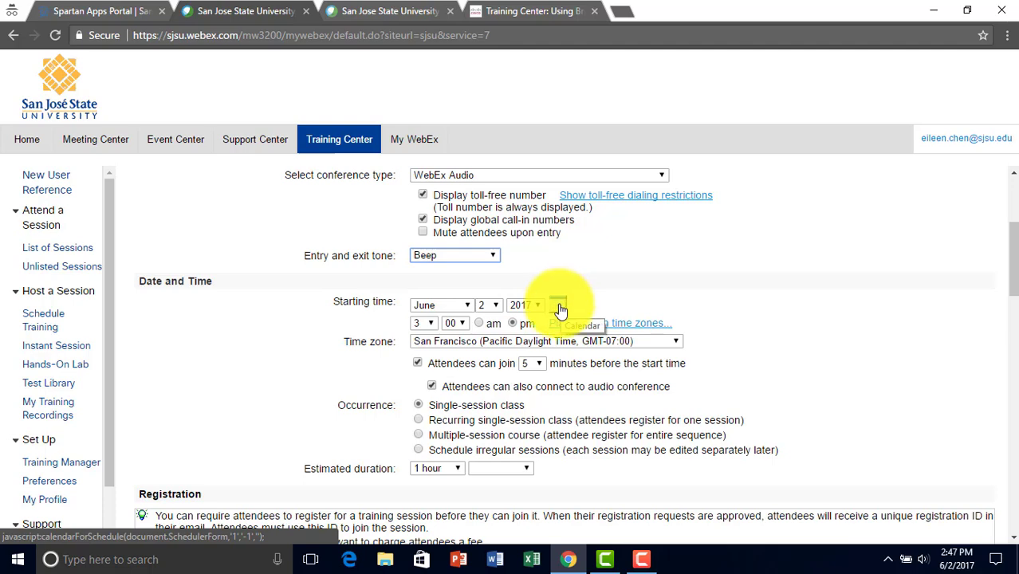
Pick June 3, 2017 from the calendar as the session's start date.
click(559, 307)
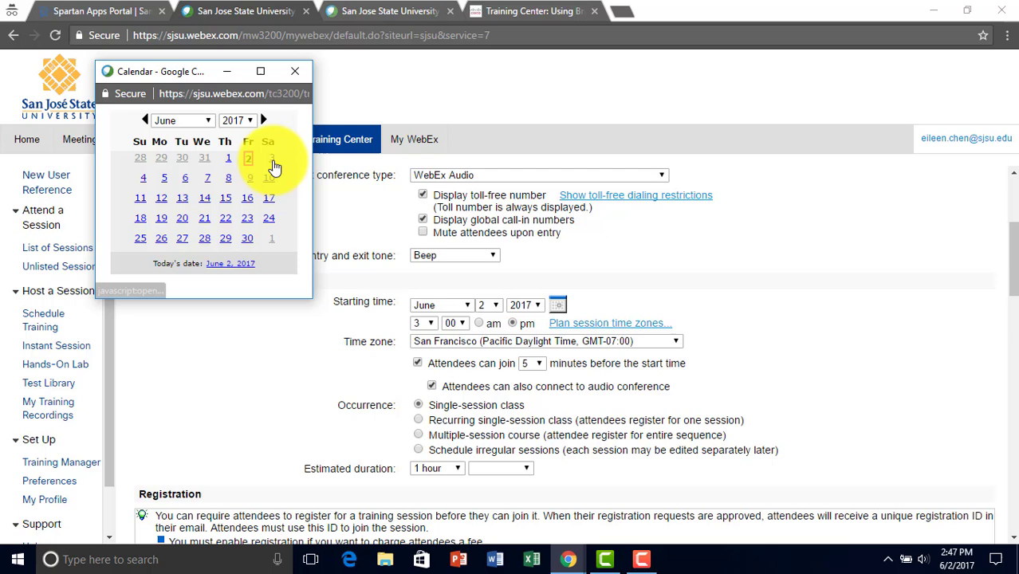
click(271, 160)
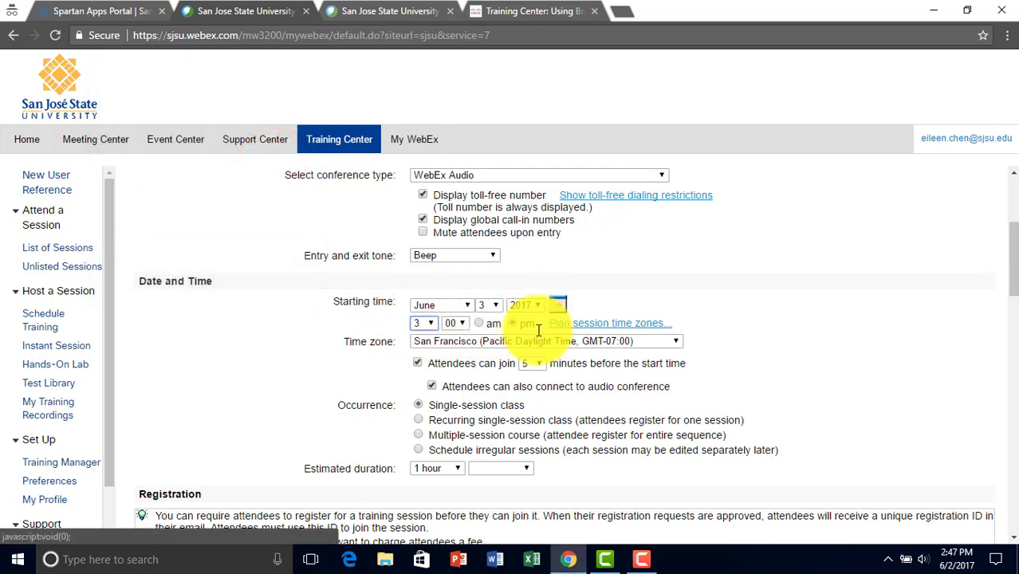
scroll(439, 343, down, 1)
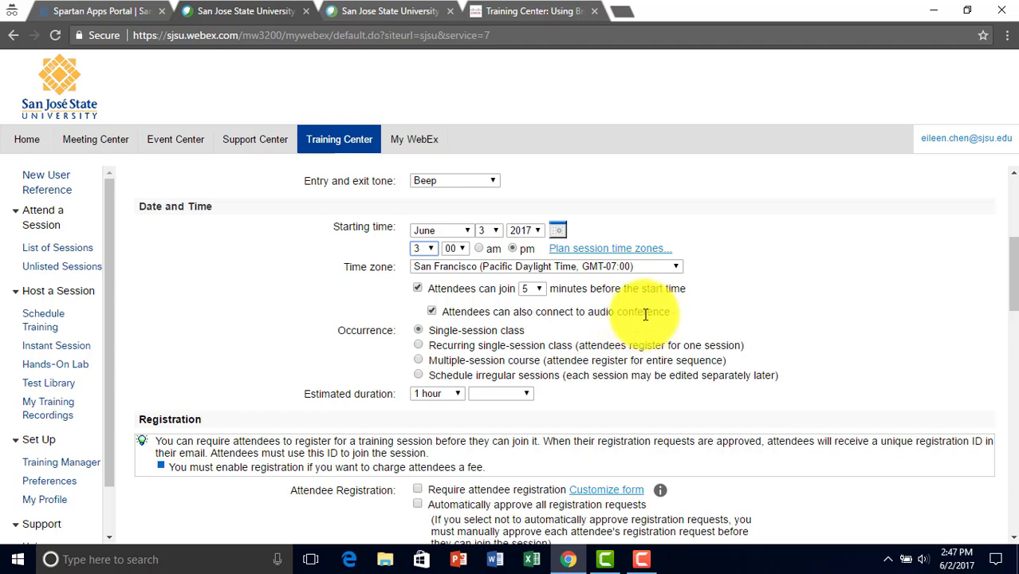
Make it a recurring single-session class: weekly on Saturdays, ending after 5 sessions.
click(418, 346)
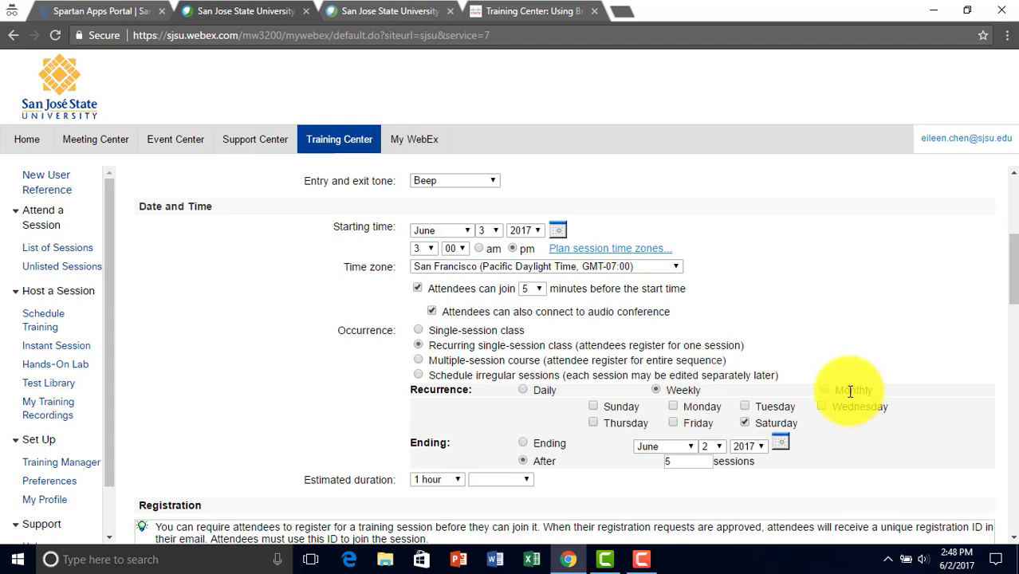
scroll(485, 355, down, 1)
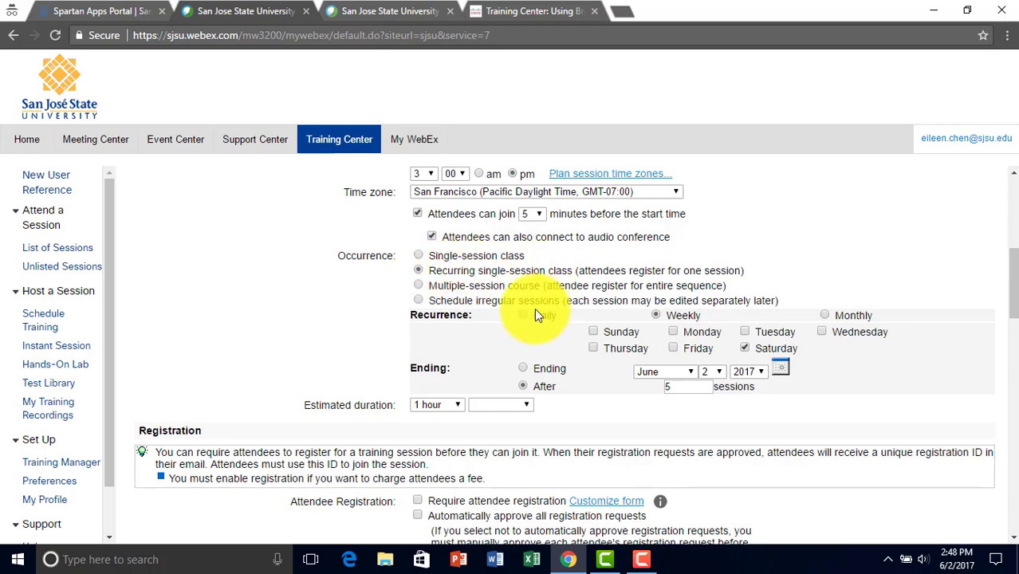
scroll(511, 318, down, 1)
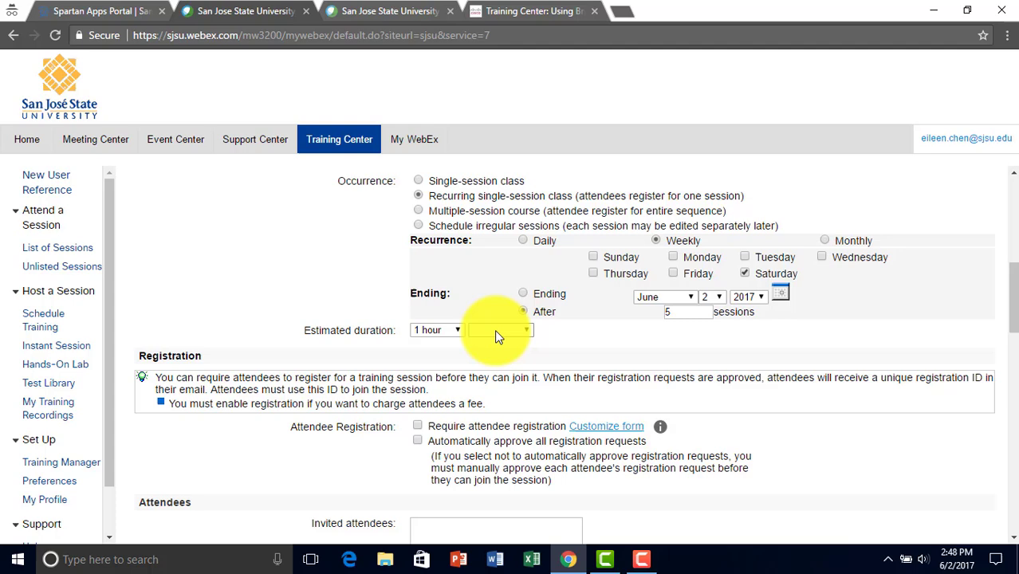
scroll(495, 330, down, 1)
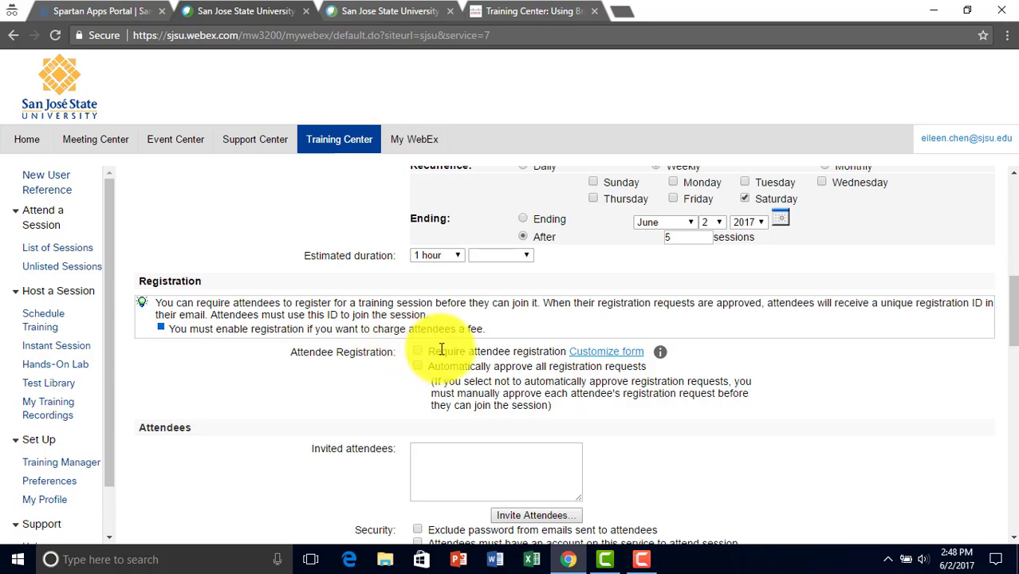
Scroll down to the Attendees section and bring up Invite Attendees.
scroll(441, 350, down, 1)
scroll(434, 333, down, 1)
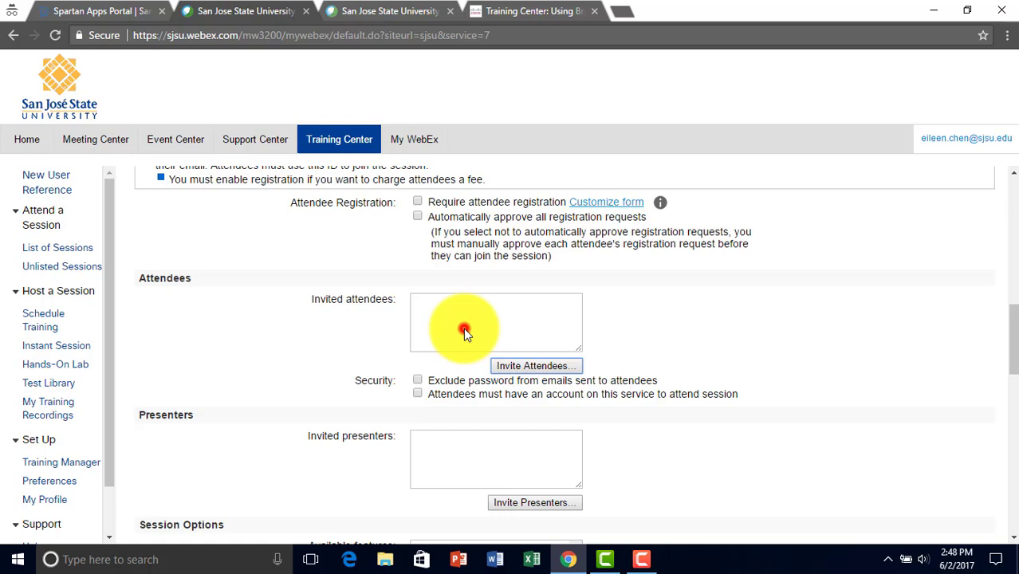
click(465, 332)
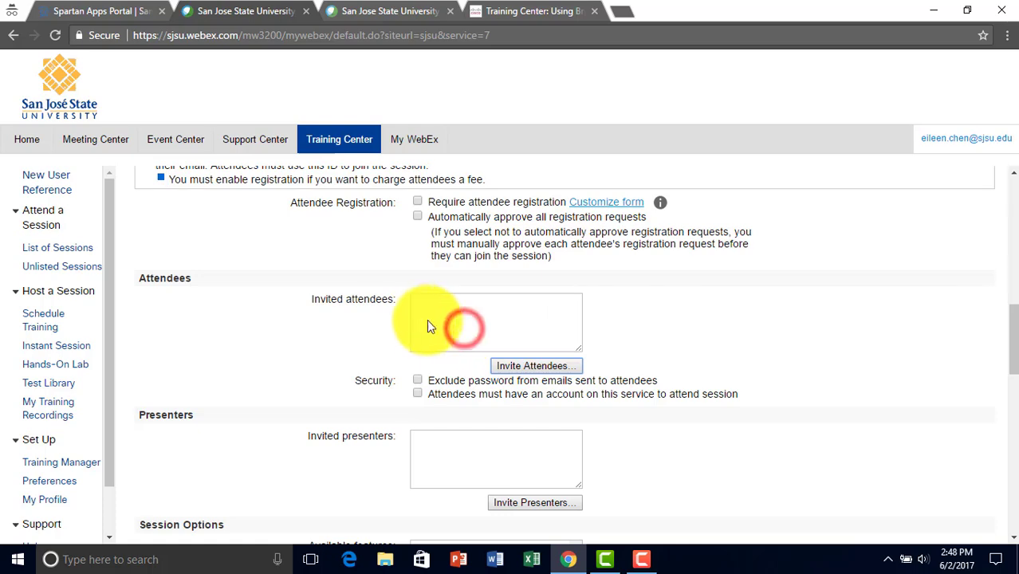
Add a new attendee named test, with their e-mail address and phone number, to the invite list.
click(516, 368)
click(281, 249)
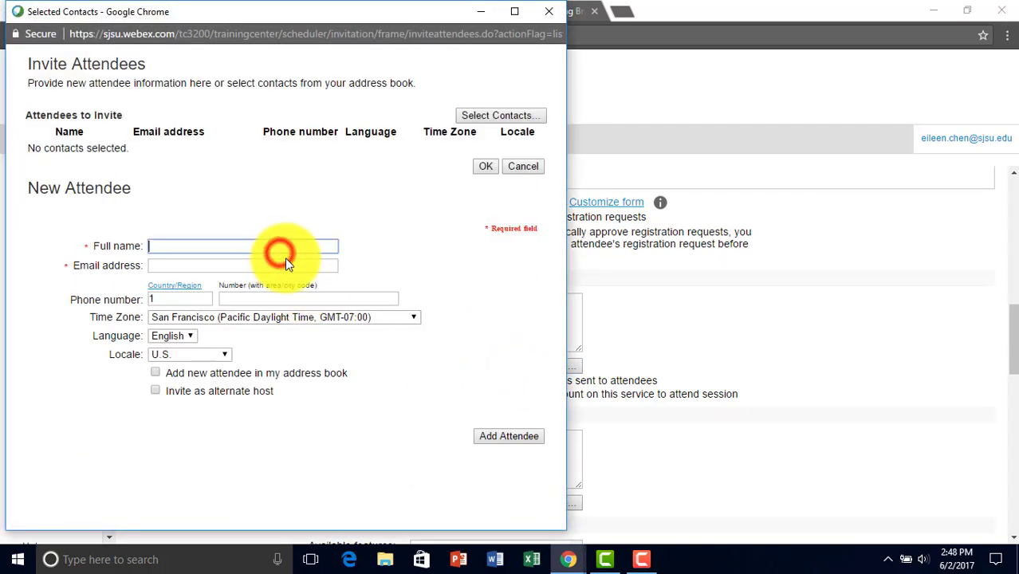
text(test)
key(Tab)
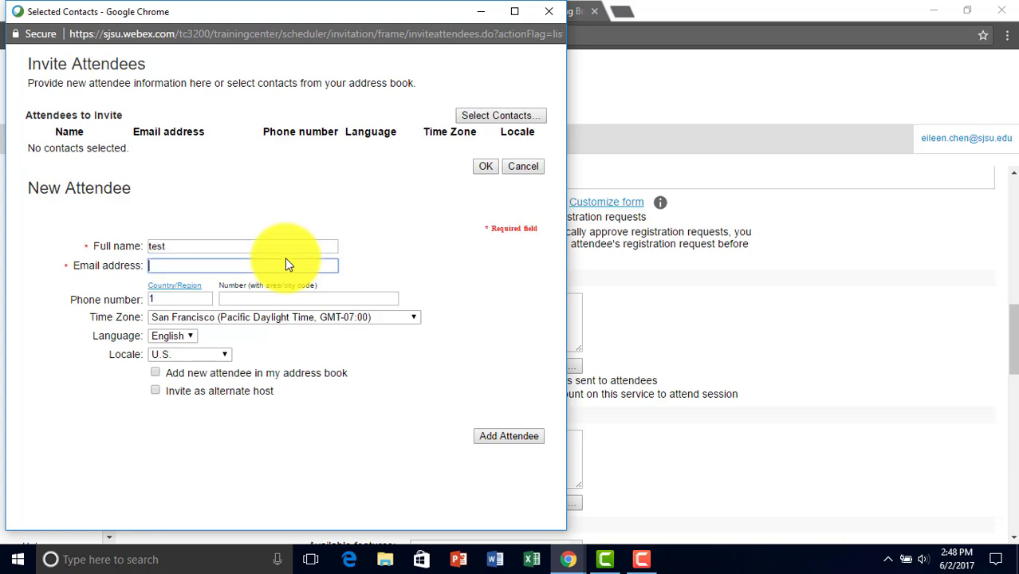
text(test@sjsu.edu)
click(233, 302)
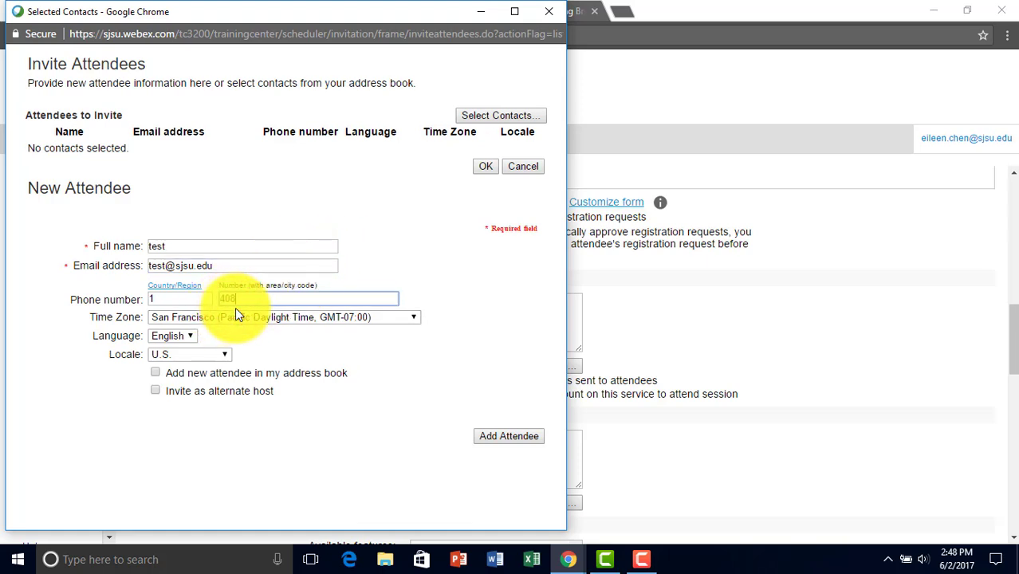
text(4084444444)
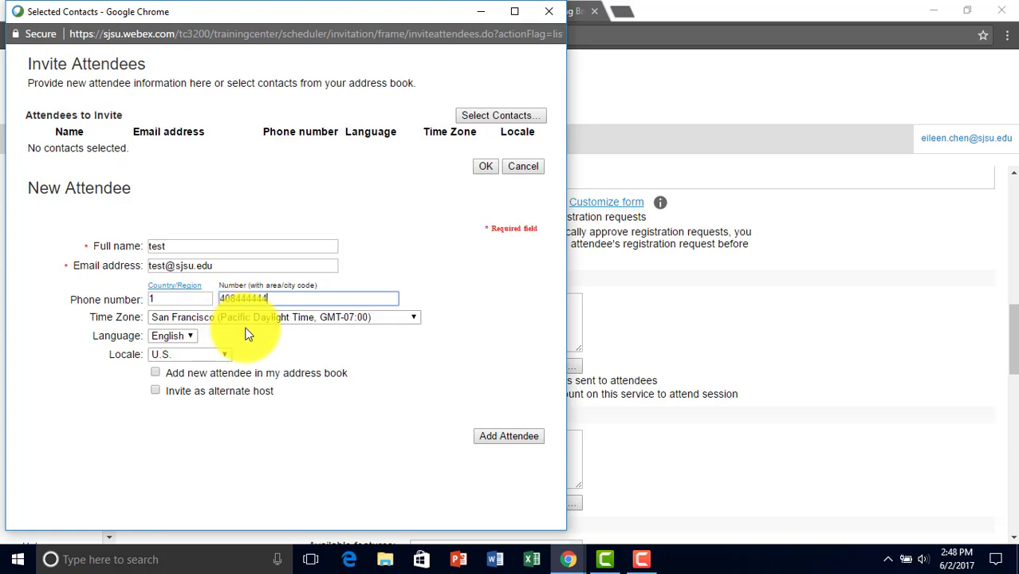
click(505, 436)
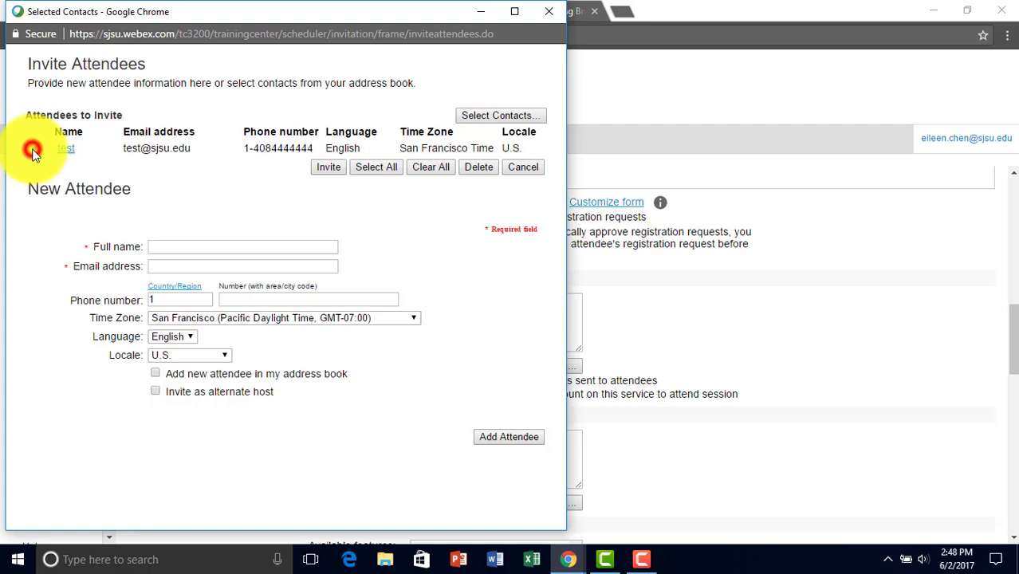
Invite the listed attendee, then dismiss the Invite Presenters window without adding any presenters.
click(328, 169)
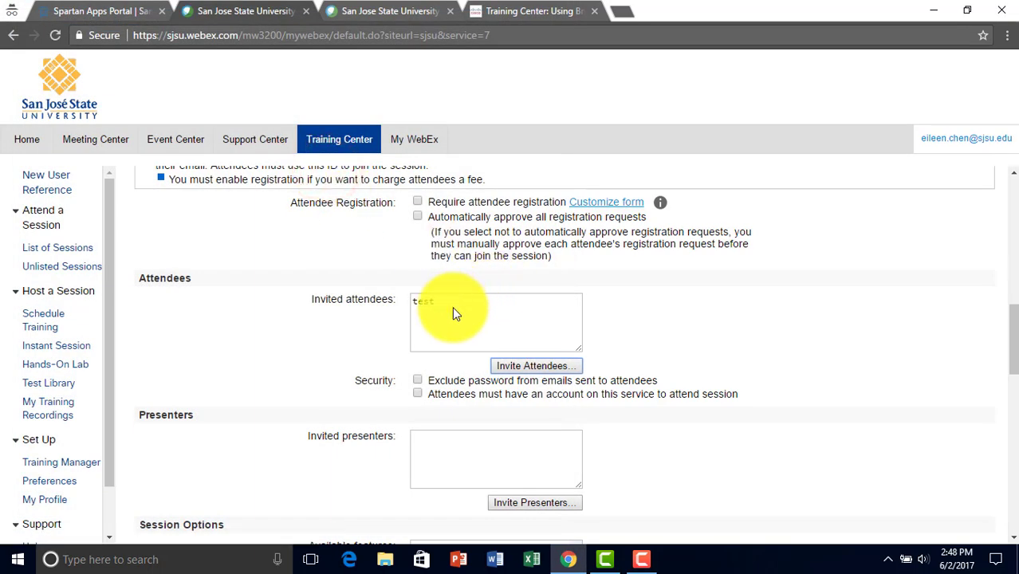
click(451, 311)
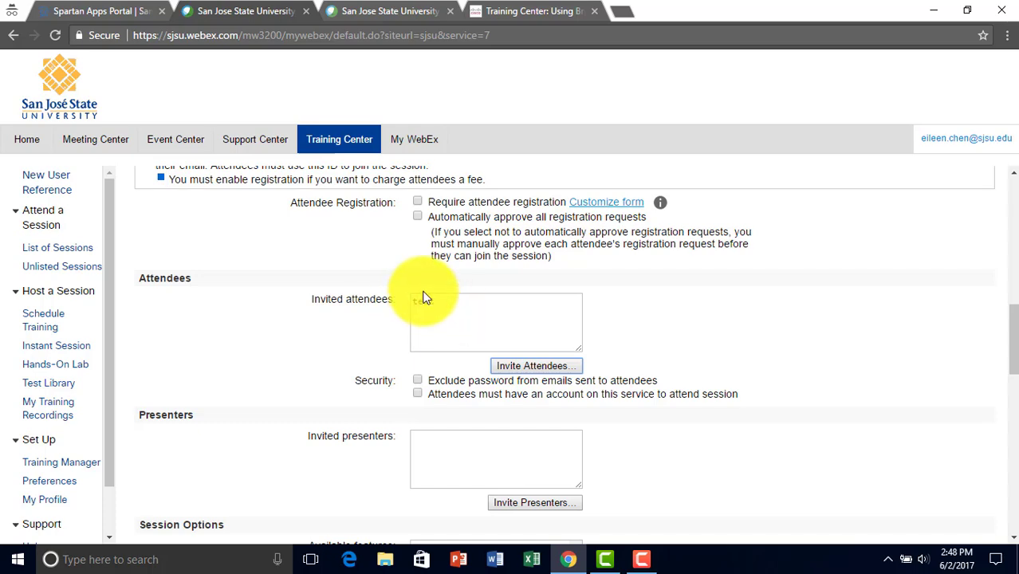
scroll(375, 299, down, 1)
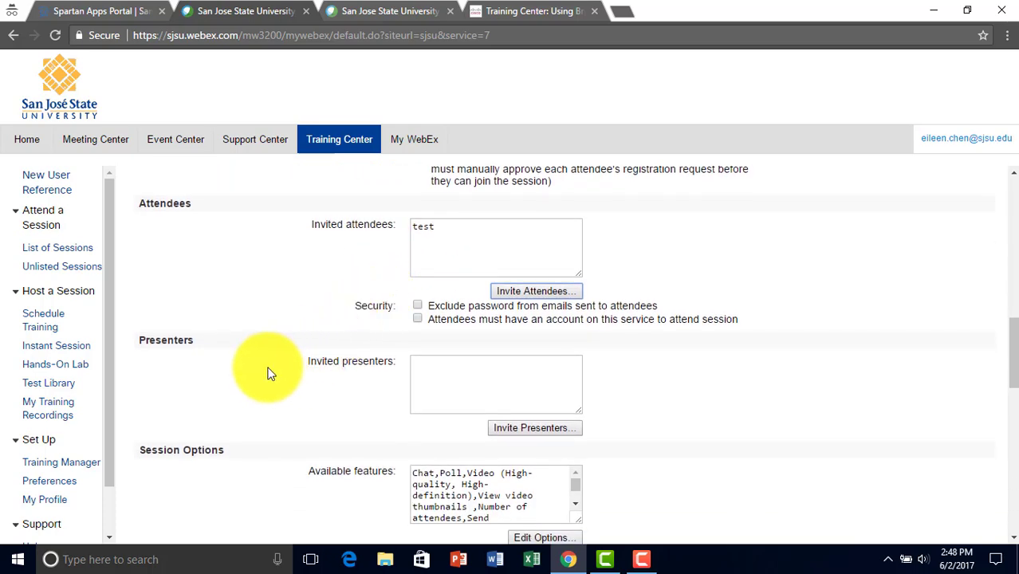
scroll(329, 372, down, 1)
click(539, 354)
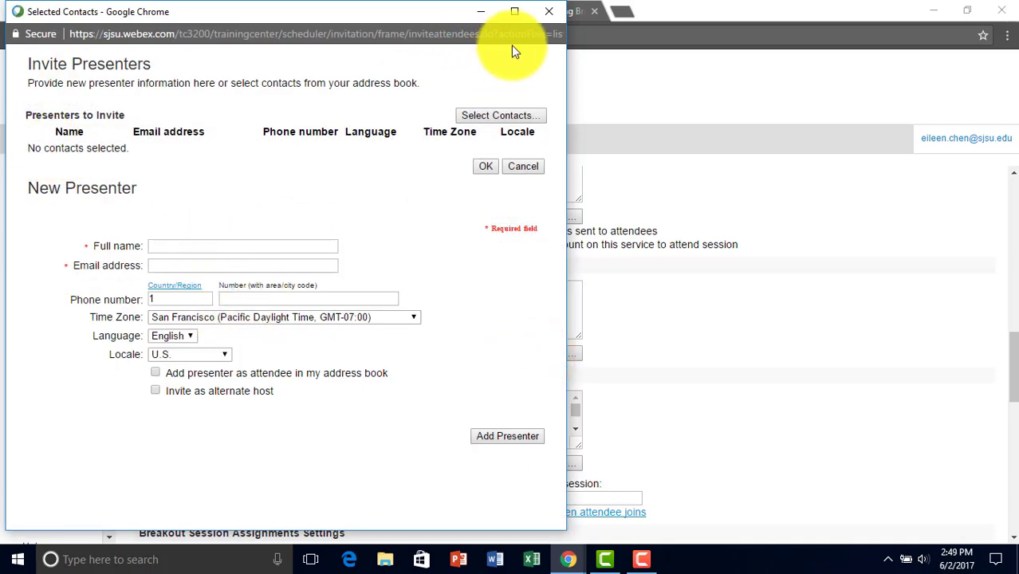
click(550, 14)
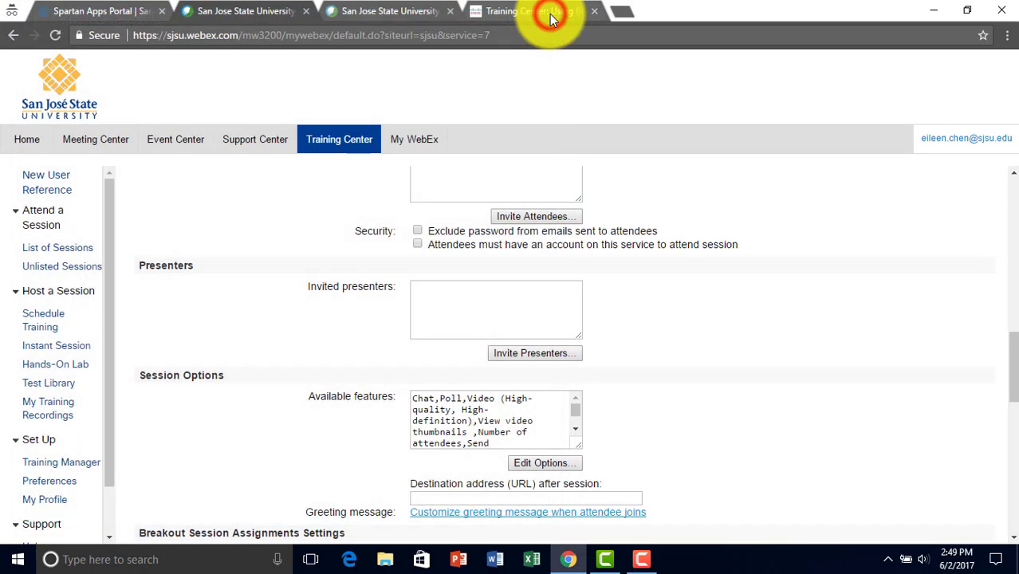
scroll(334, 344, down, 1)
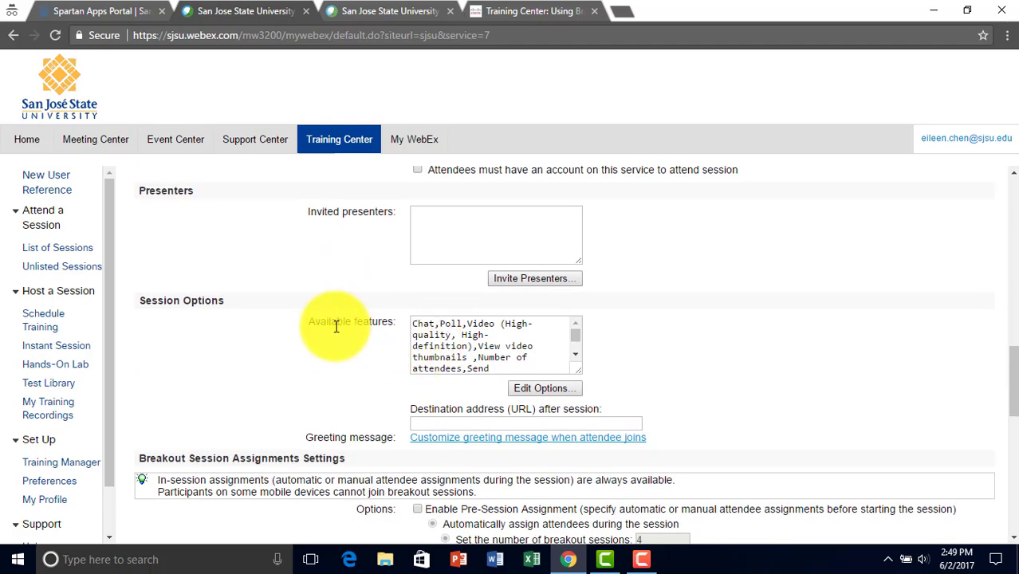
click(528, 389)
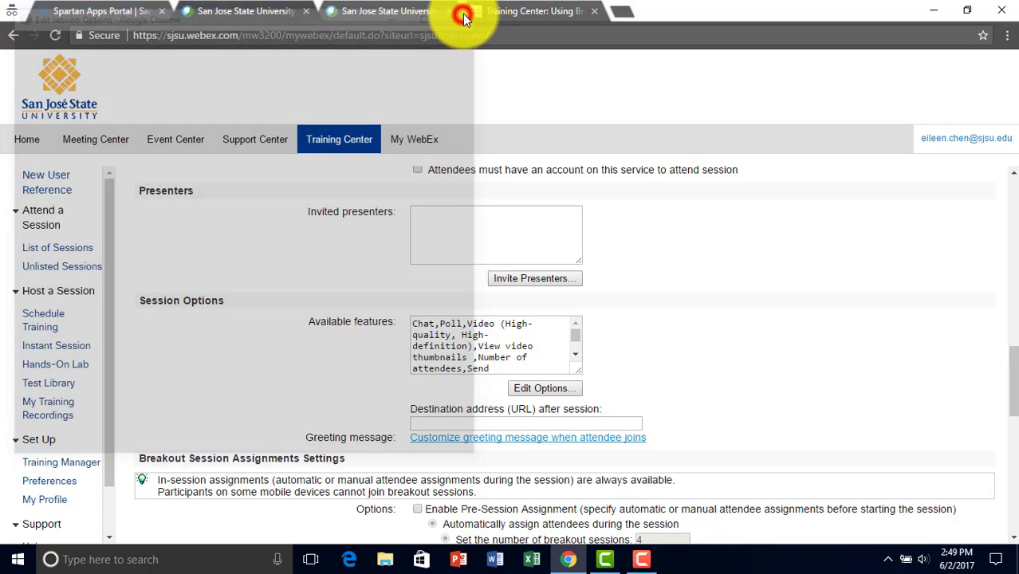
click(465, 14)
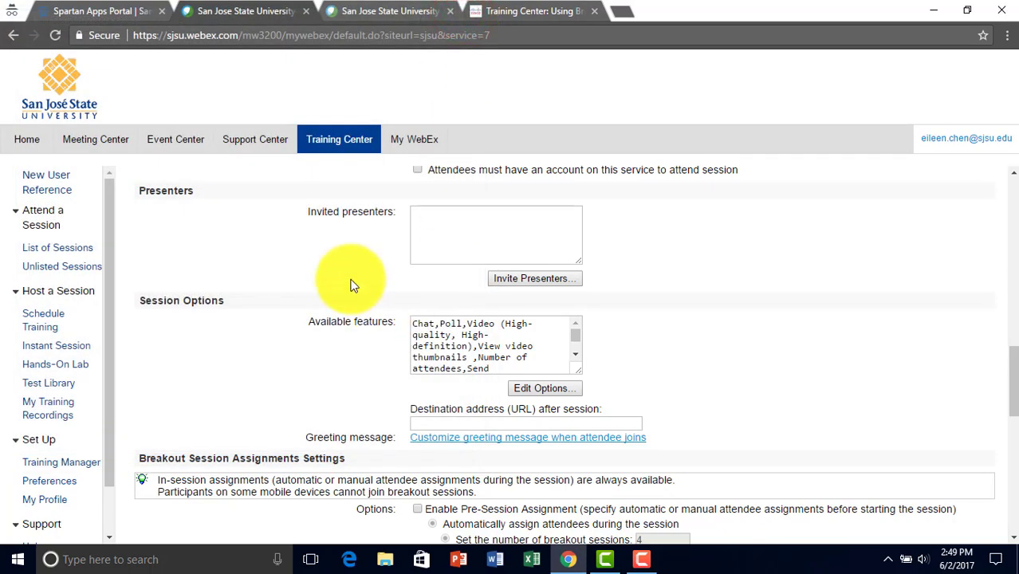
scroll(353, 284, down, 2)
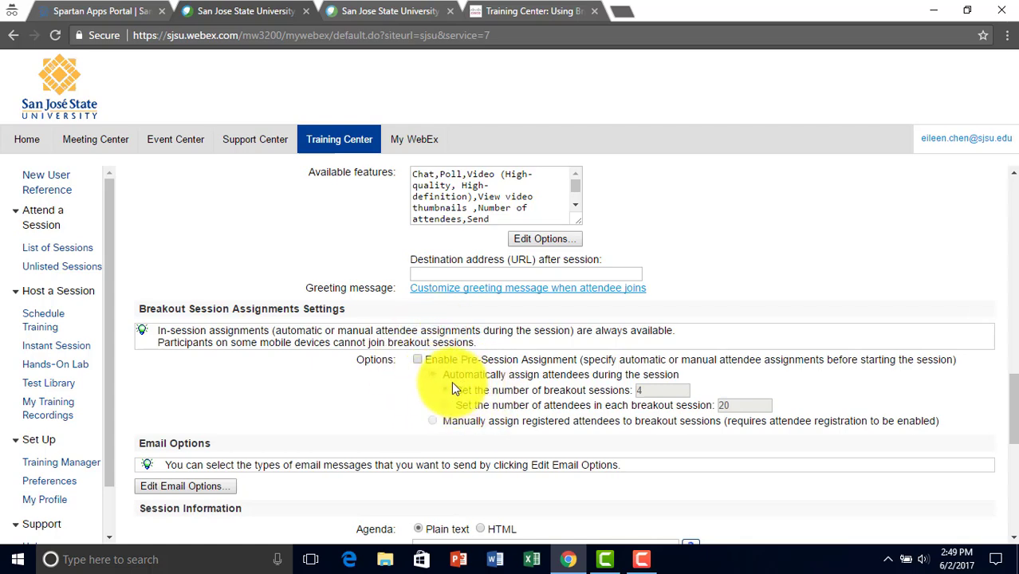
Enter 'Test' in the session's Agenda box.
scroll(451, 381, down, 2)
scroll(452, 377, down, 1)
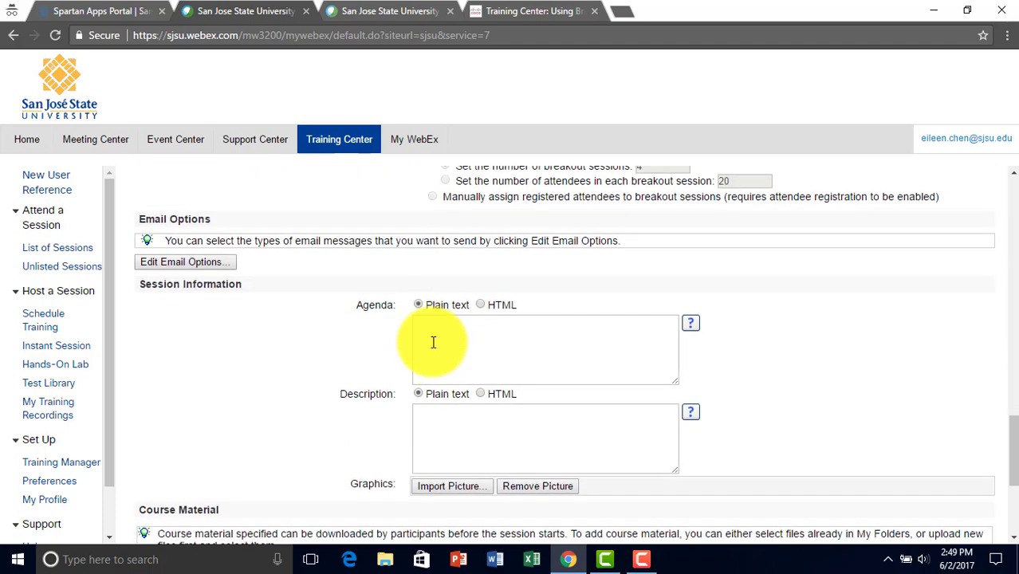
click(489, 360)
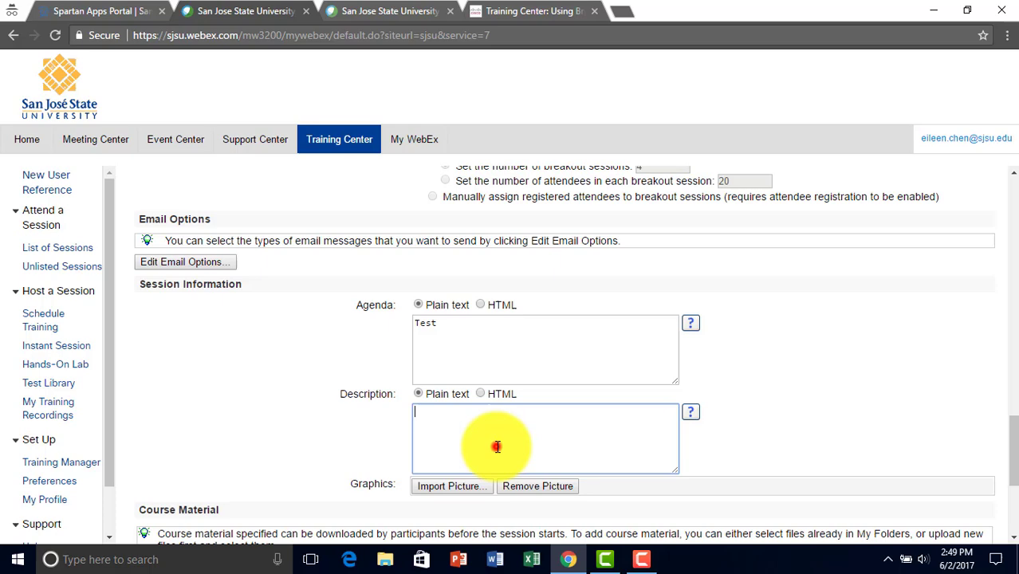
text(Test)
scroll(497, 444, down, 2)
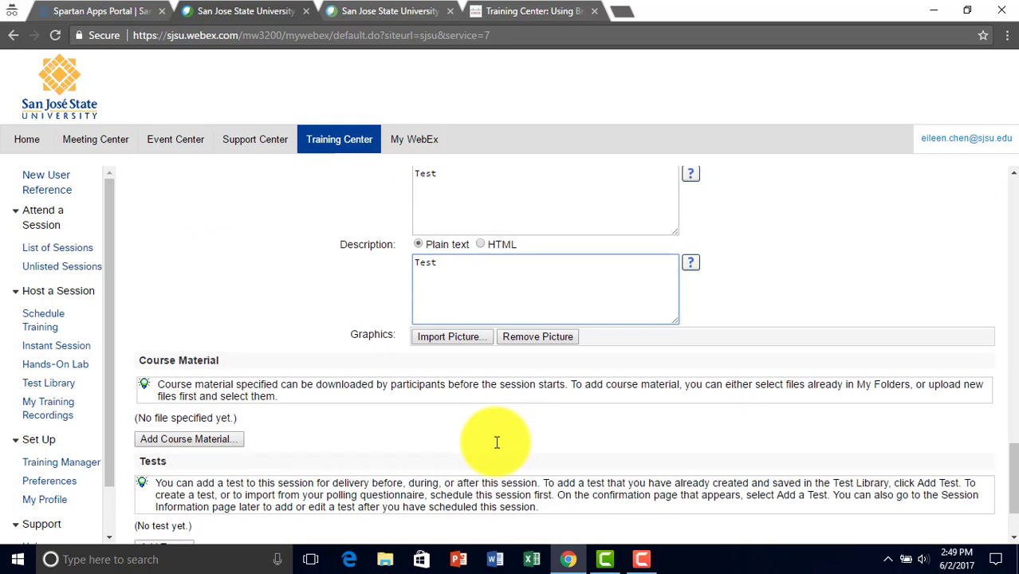
click(226, 438)
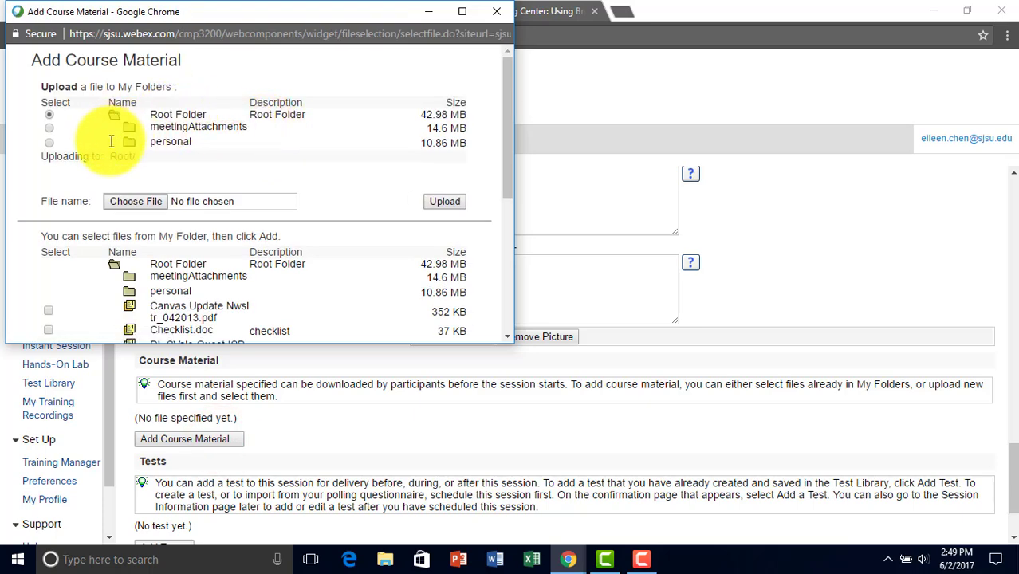
scroll(259, 203, down, 3)
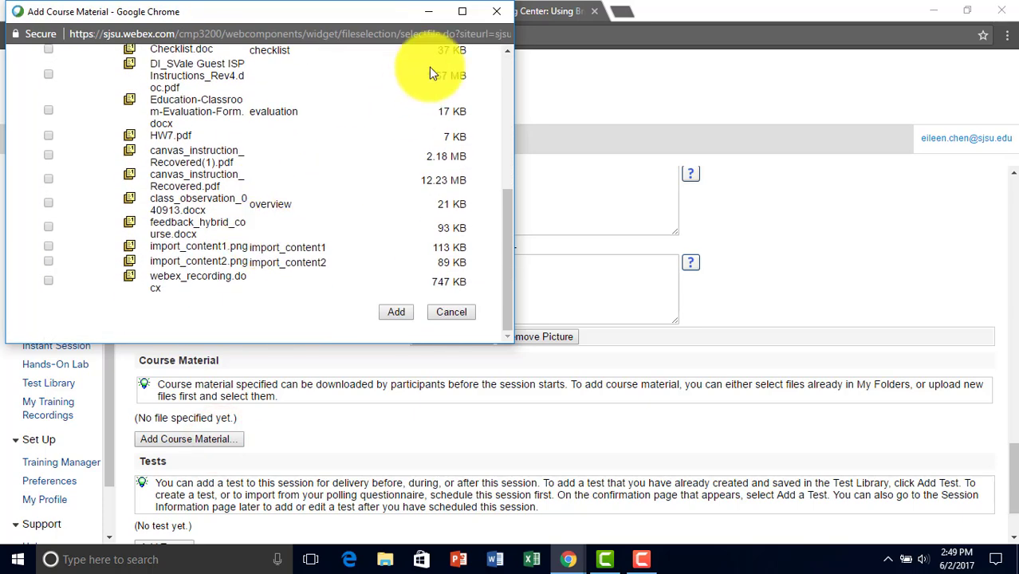
click(496, 11)
scroll(404, 271, down, 1)
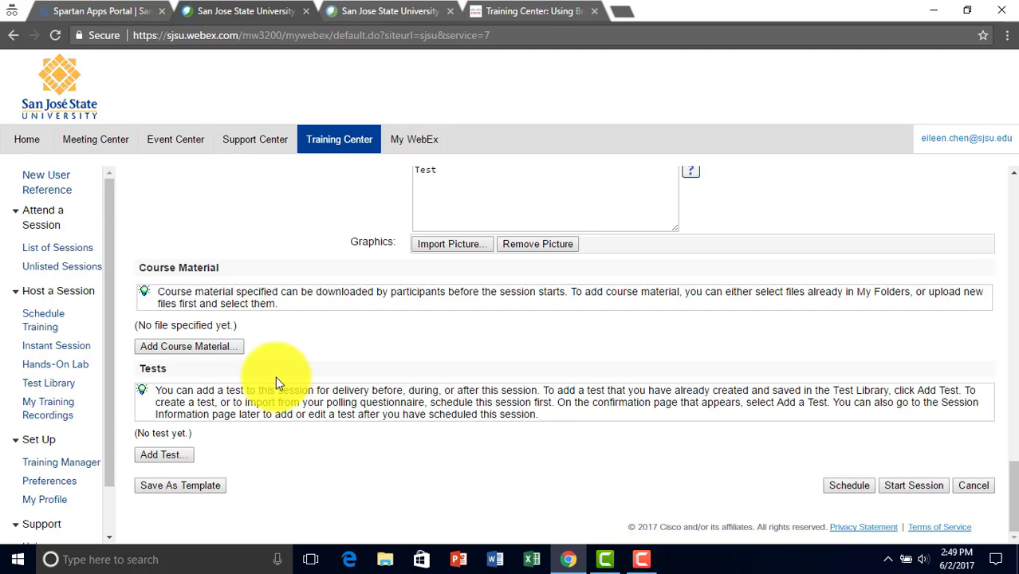
click(164, 458)
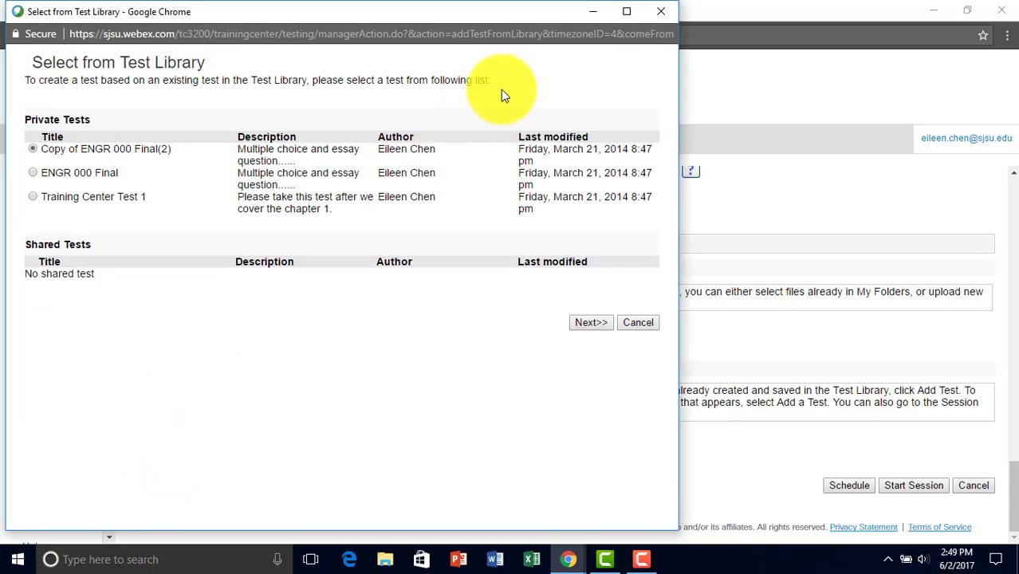
click(662, 14)
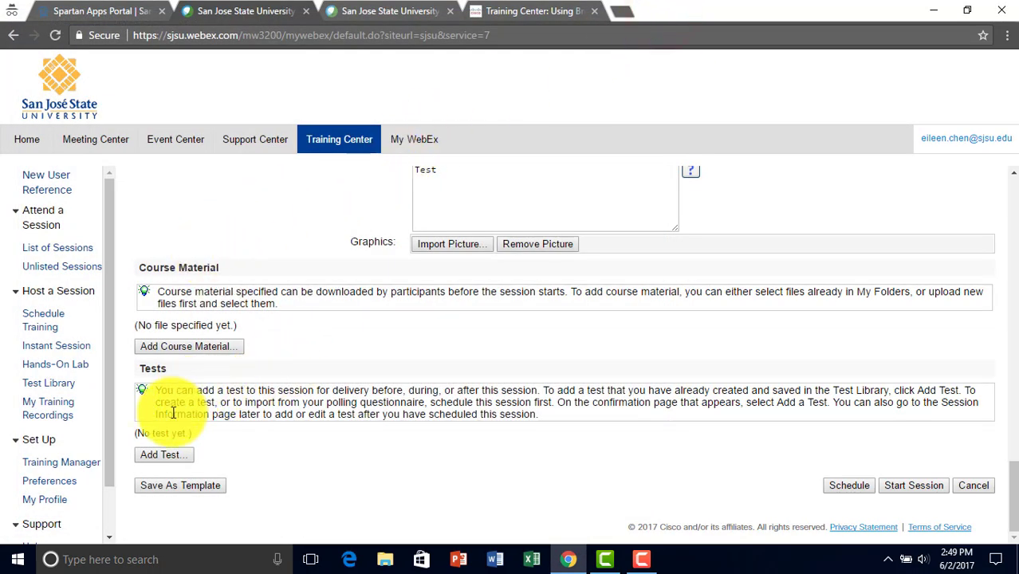
Save the current session settings over the 'CMPE 279 test' template.
click(168, 486)
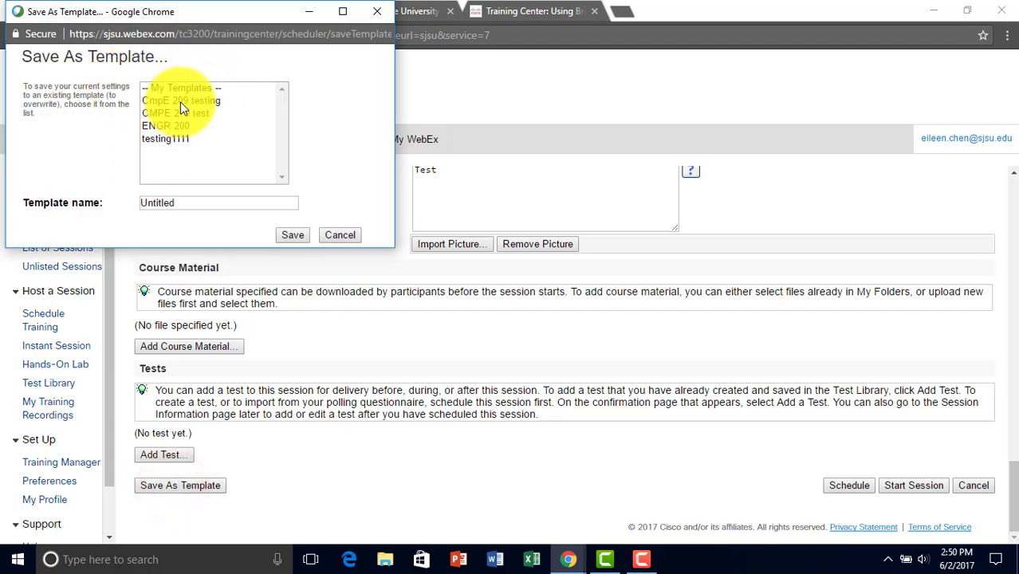
click(189, 100)
click(188, 113)
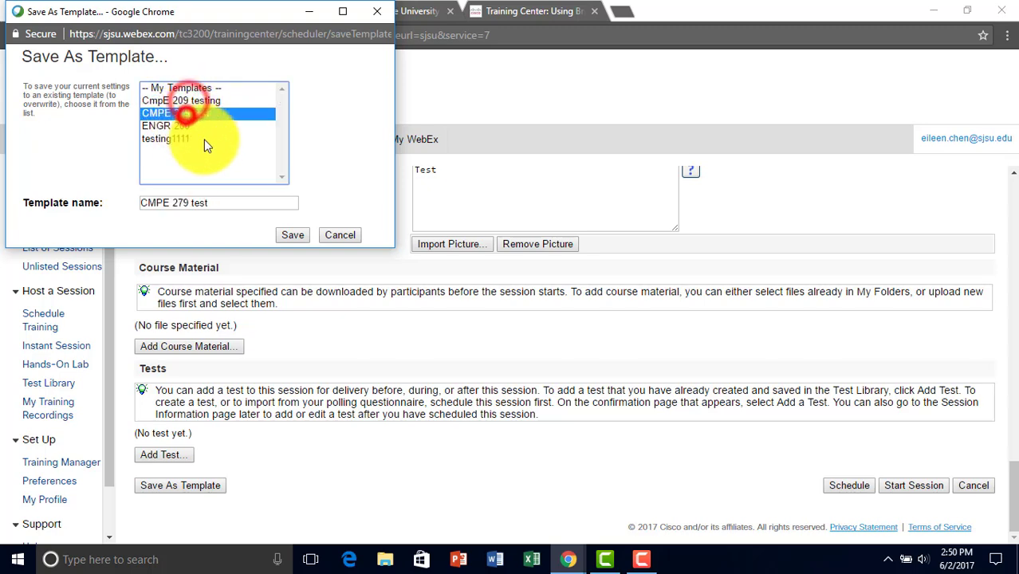
click(326, 233)
Check the saved-templates dropdown at the top, leaving the selection unchanged.
scroll(764, 277, up, 20)
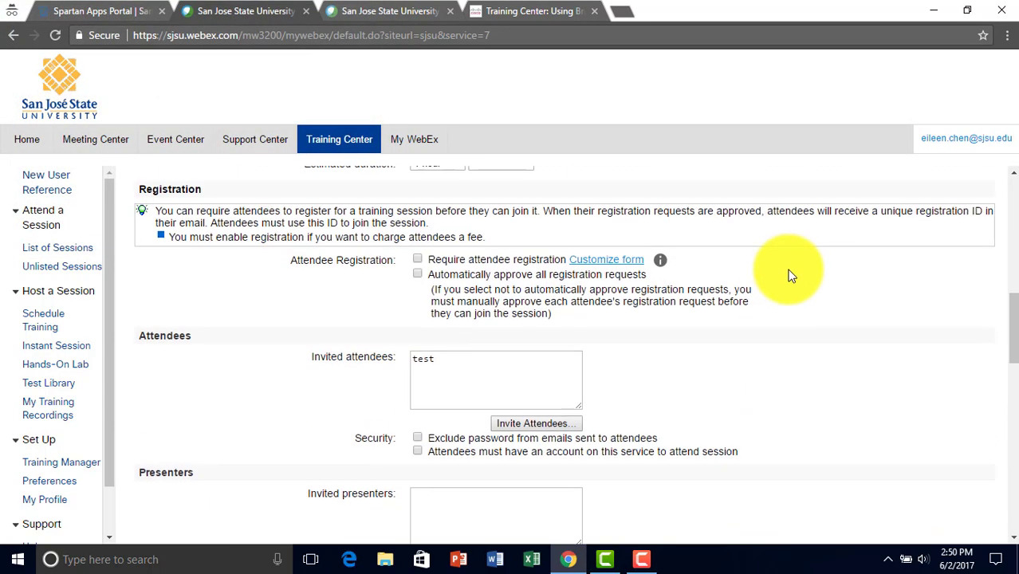
click(913, 192)
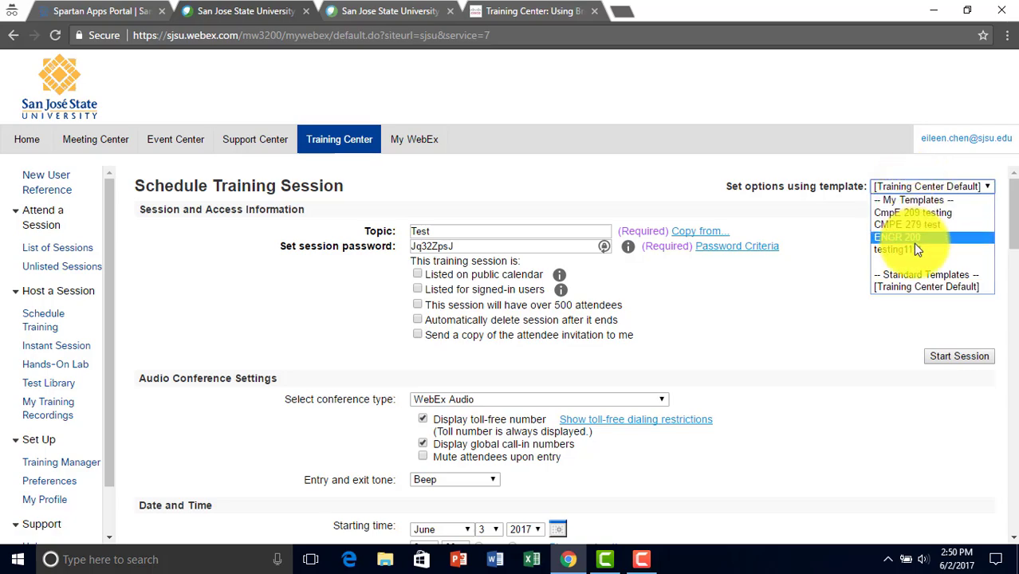
click(825, 251)
scroll(941, 231, down, 20)
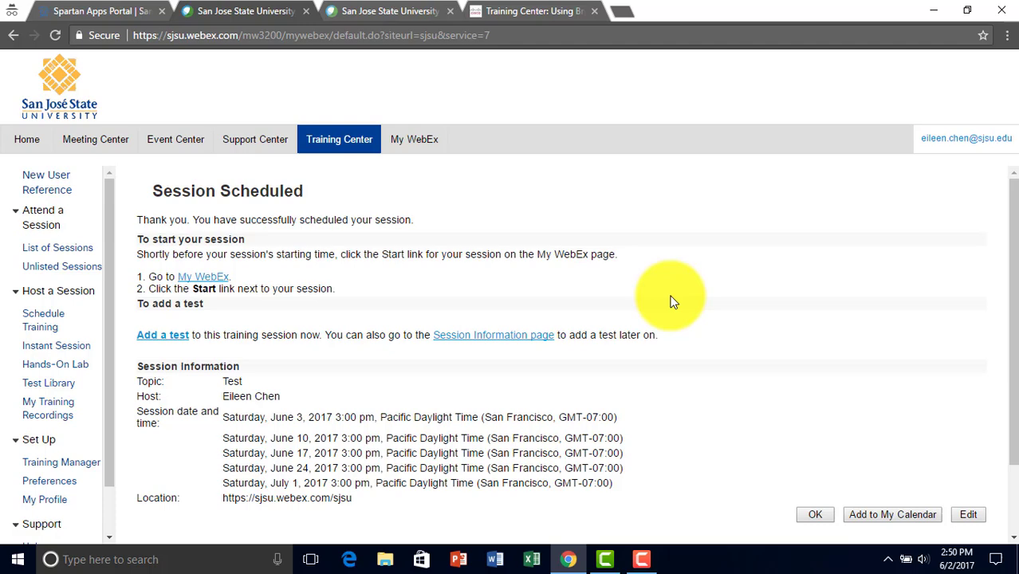
Scroll down to the bottom of the scheduling form.
scroll(291, 294, down, 3)
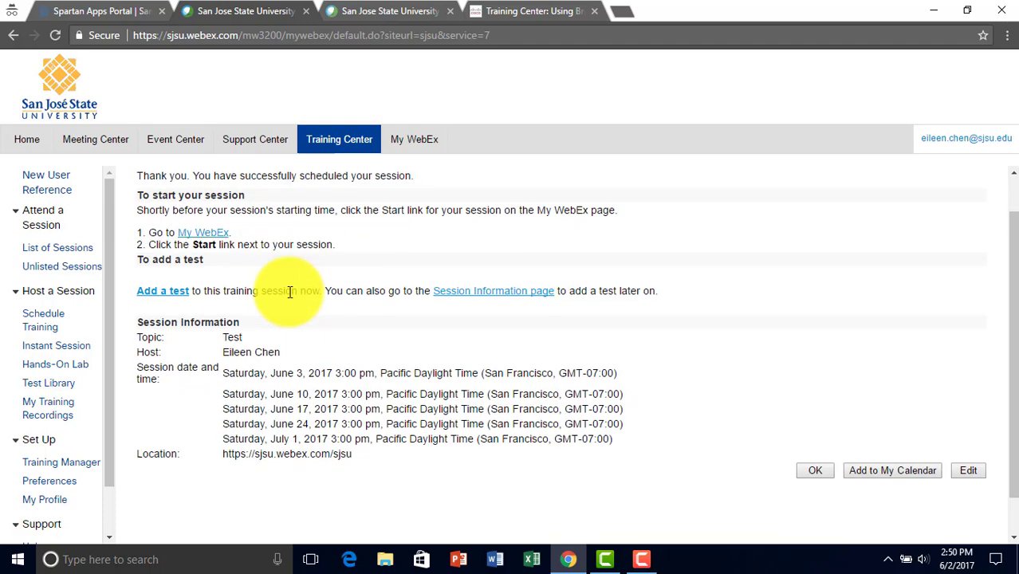